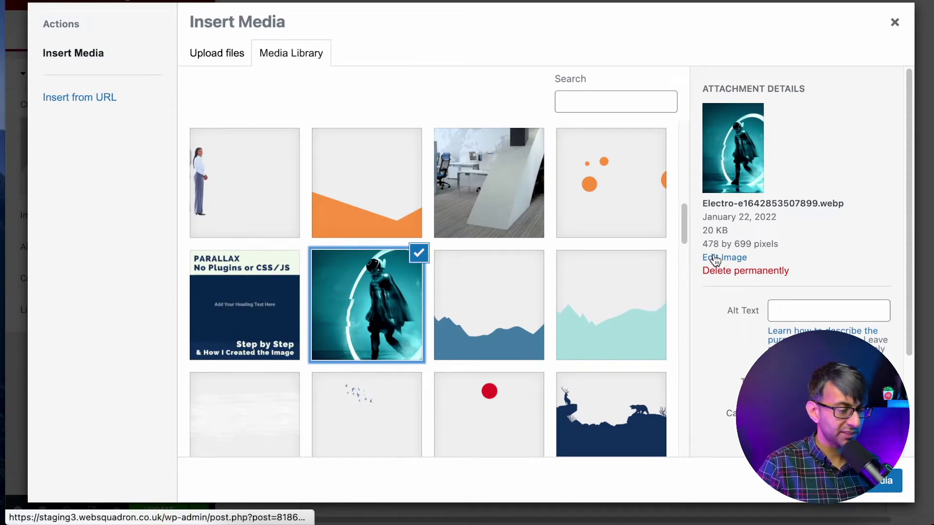
Insert Electro-e1642853507899.webp from the media library into the image widget and set its image size to Full.
left_click(872, 481)
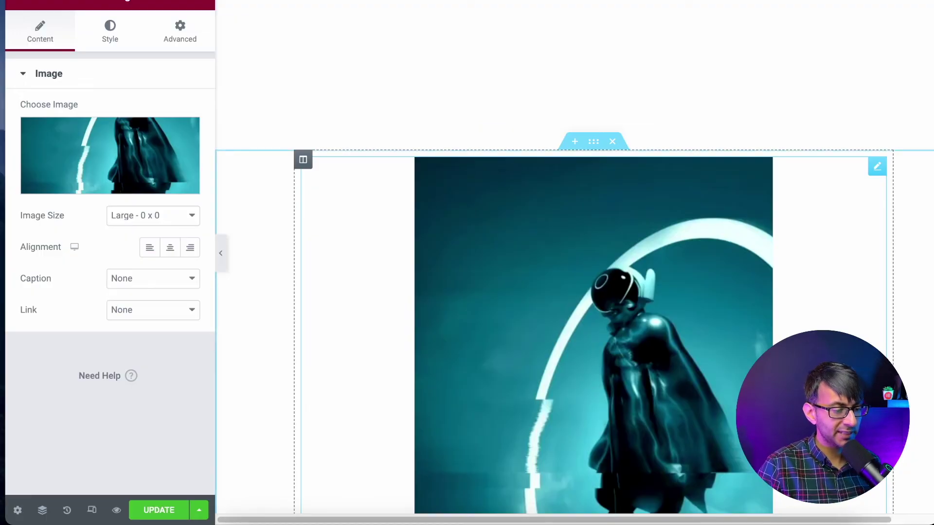
left_click(176, 216)
left_click(165, 375)
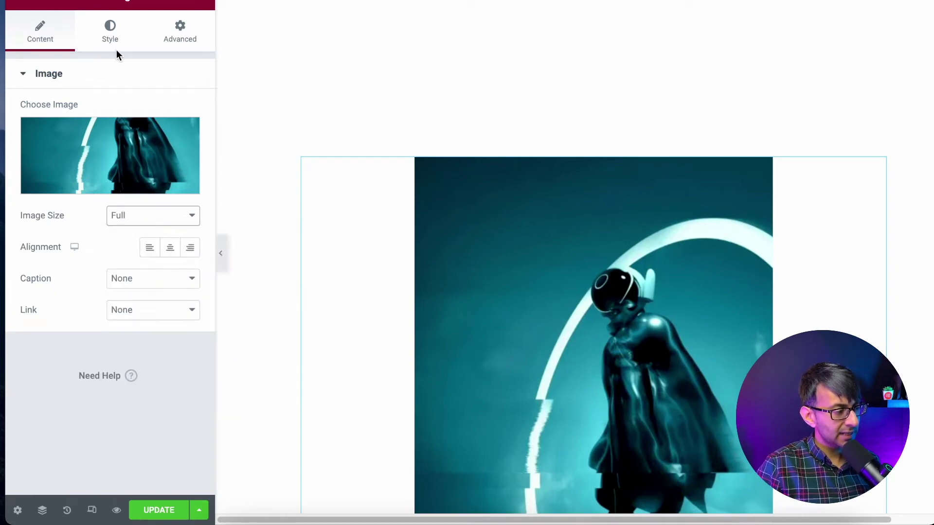
Switch the image's width and max width units to PX and set both to 200.
left_click(112, 38)
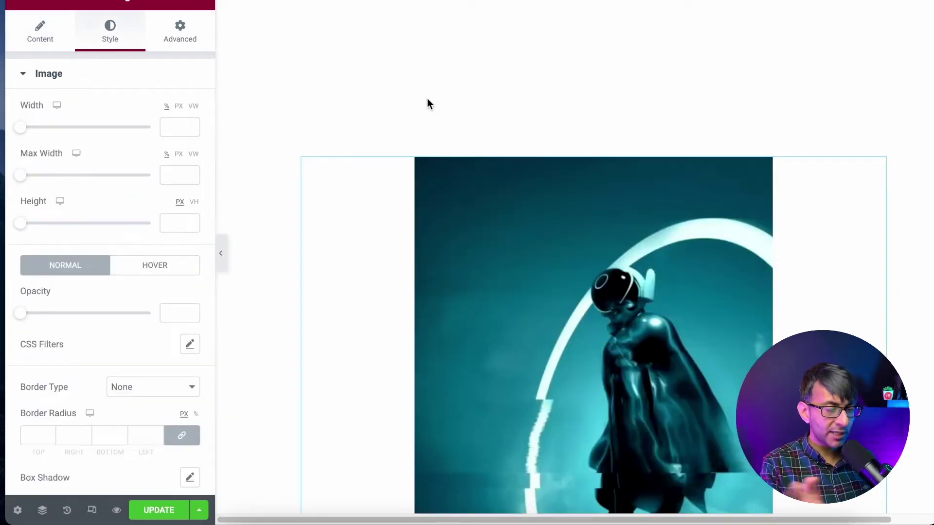
left_click(179, 106)
left_click(180, 154)
left_click(176, 130)
type("200")
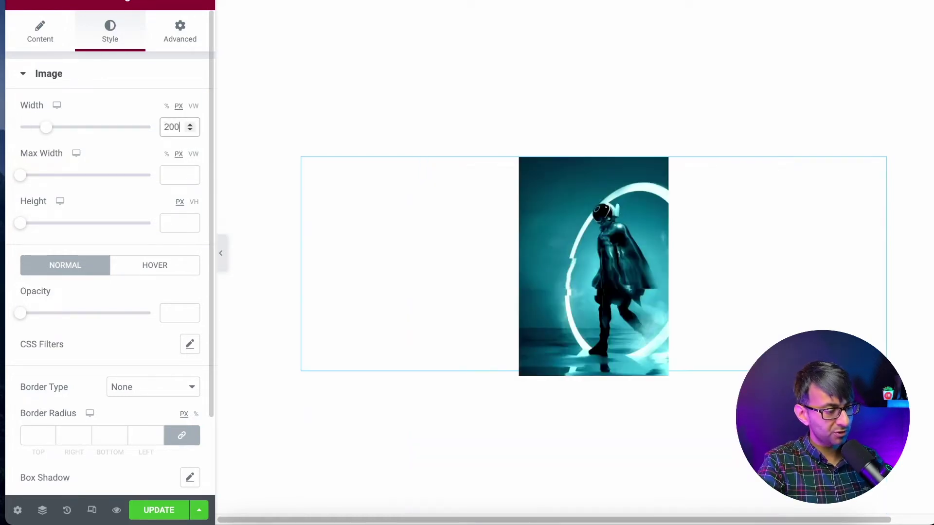
key("Tab")
key("Tab")
type("200")
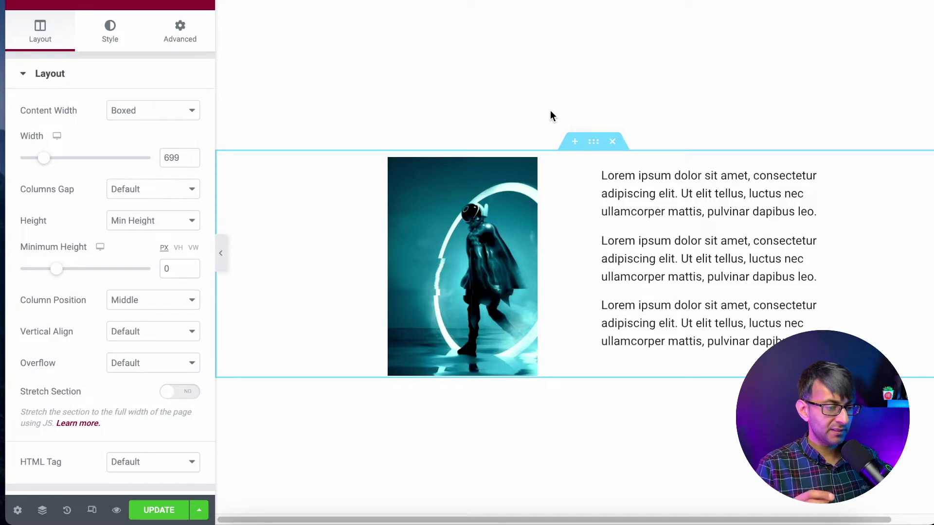
mouse_move(585, 239)
left_mouse_down()
mouse_move(594, 235)
mouse_move(567, 242)
mouse_move(647, 233)
mouse_move(594, 242)
left_mouse_up()
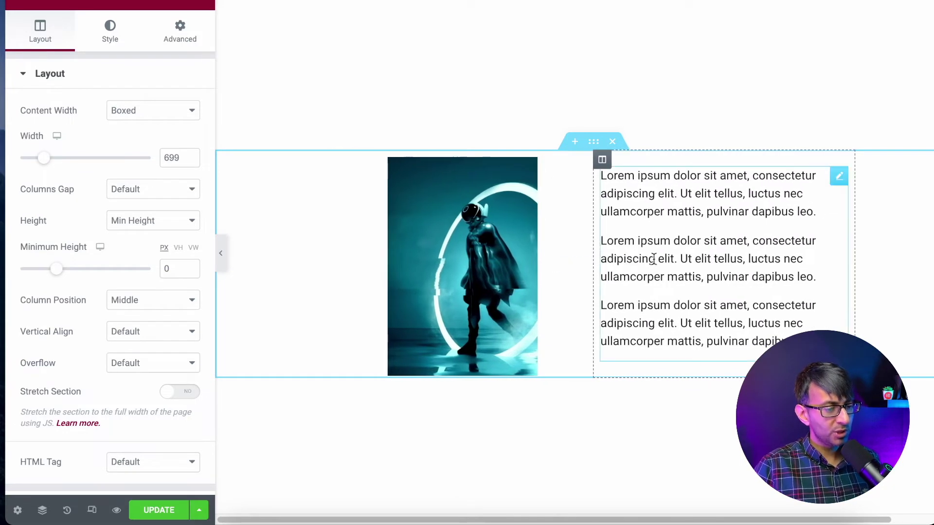
left_click(749, 275)
key("Return")
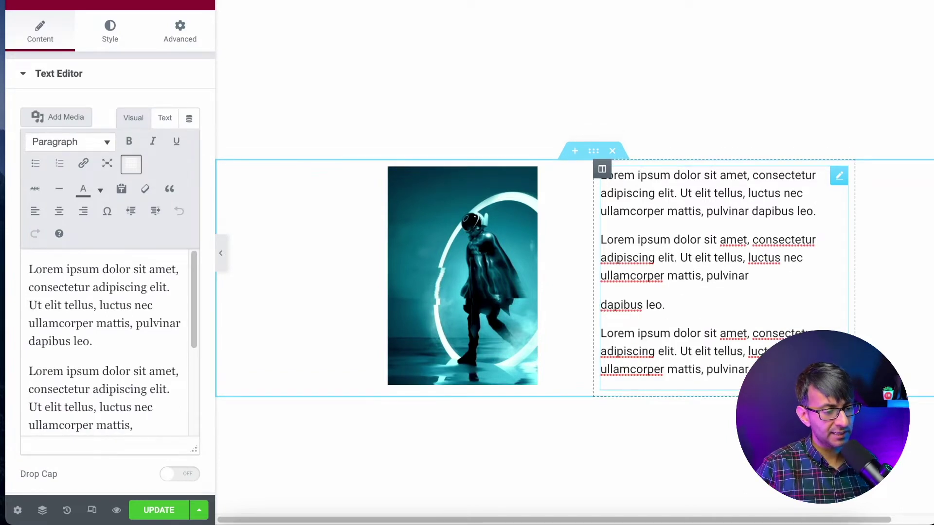
key("BackSpace")
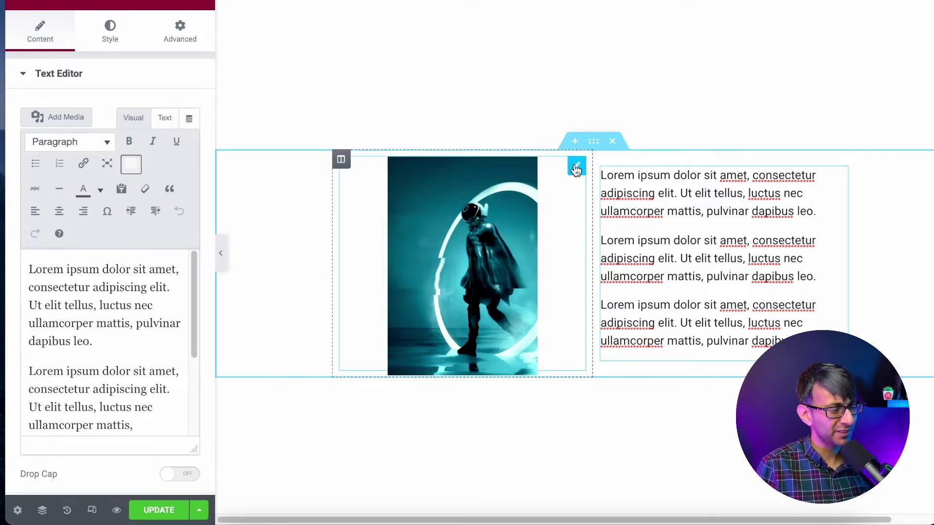
Set the height of the image beside the text to 245 px.
left_click(576, 167)
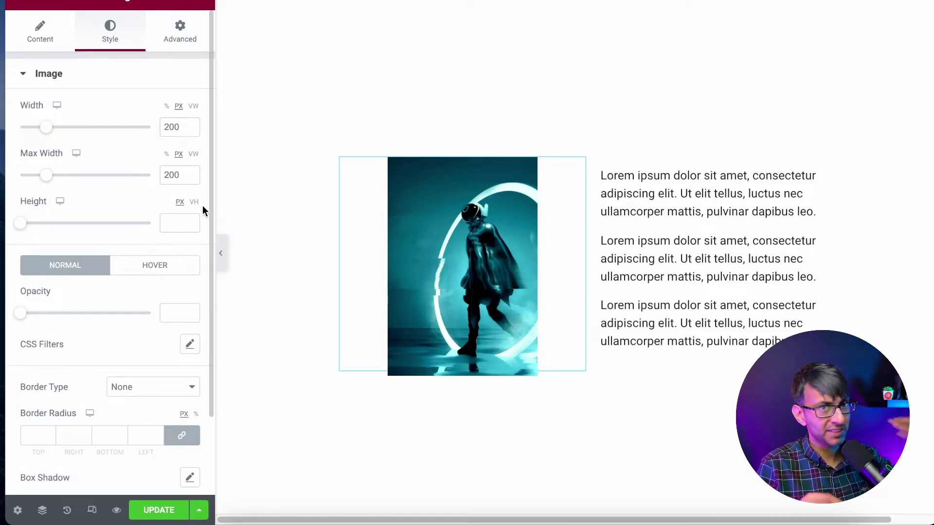
left_click(171, 226)
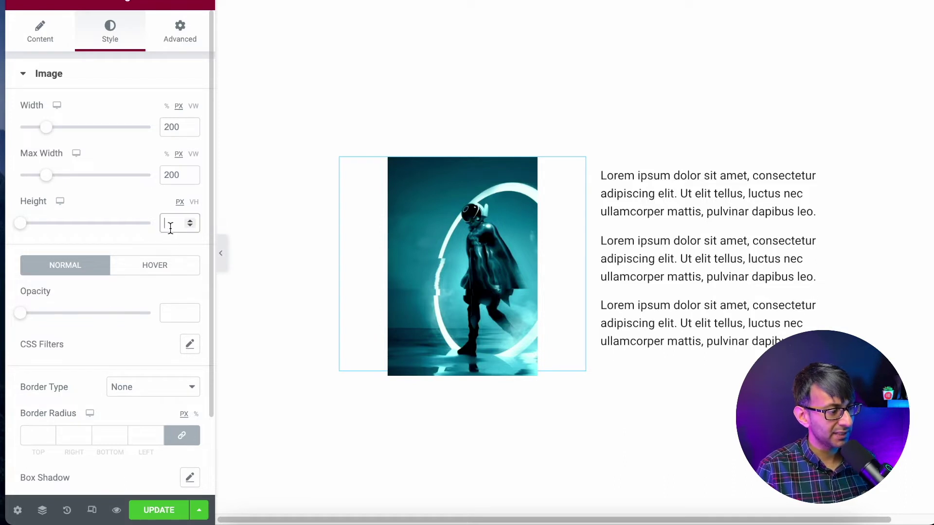
type("2")
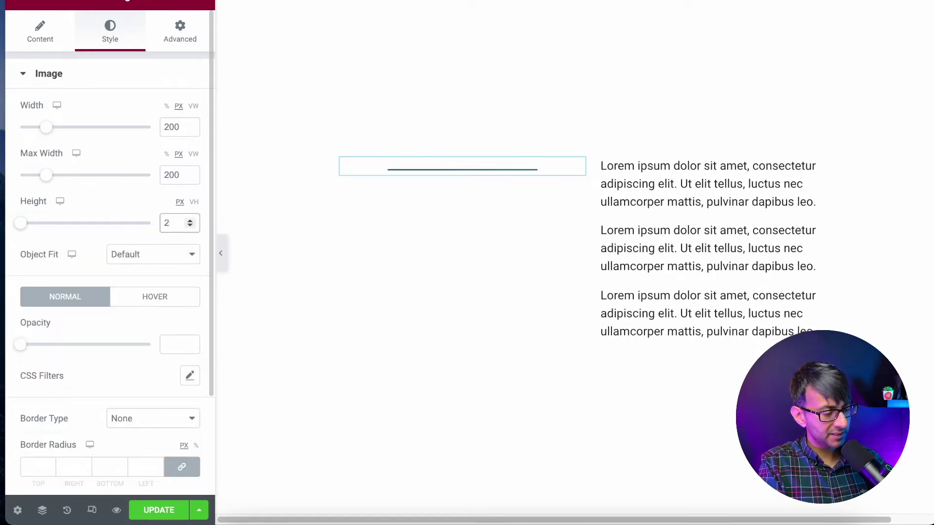
type("45")
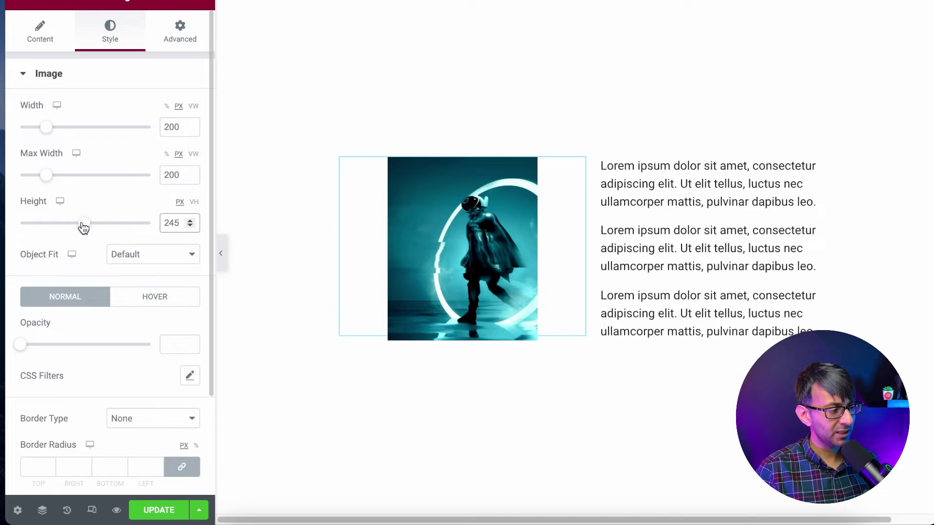
Clear the image's height to compare its natural proportions, and re-enter 245 px.
left_click_drag(180, 224, 139, 215)
key("BackSpace")
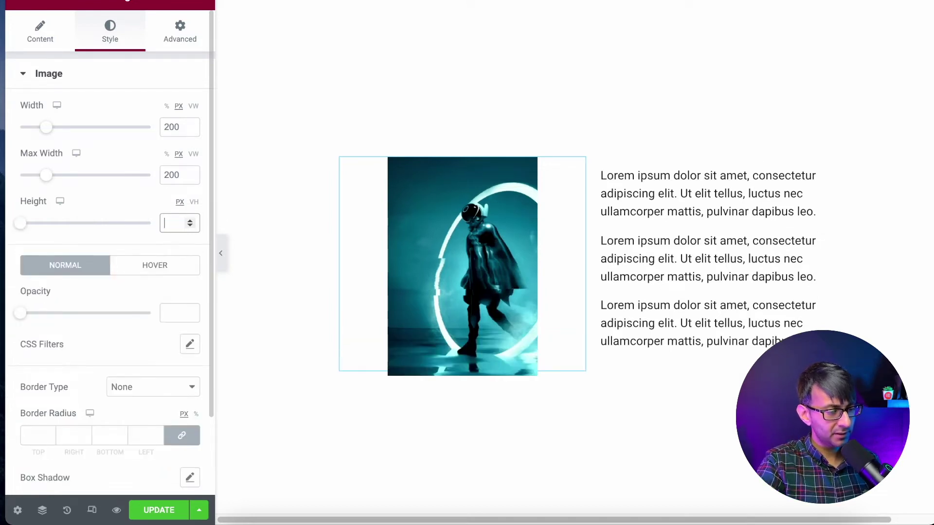
type("245")
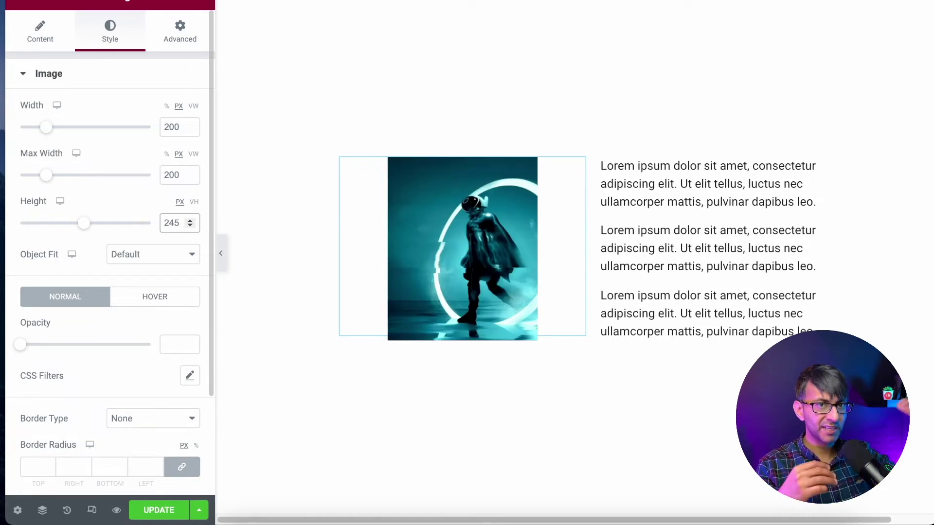
Try the Fill and Contain object fit options on the image, and set the object fit to Cover.
left_click(152, 265)
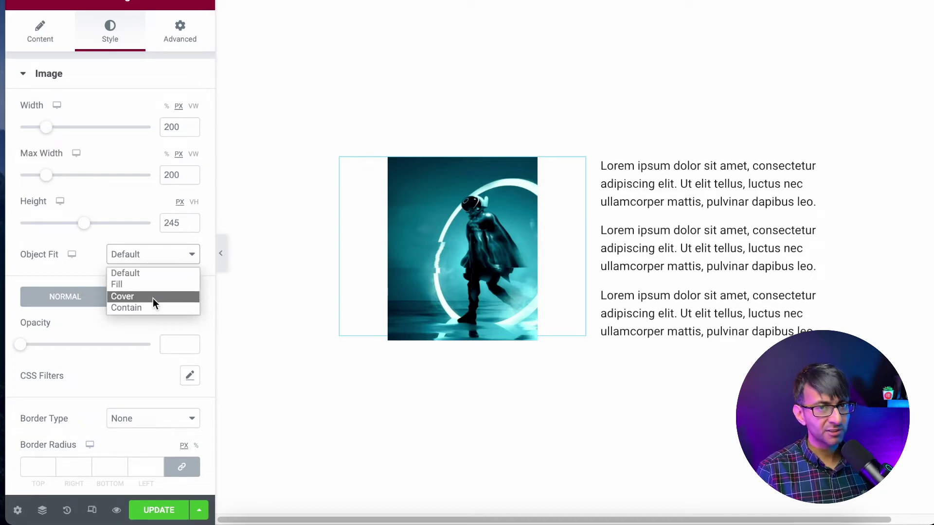
left_click(159, 285)
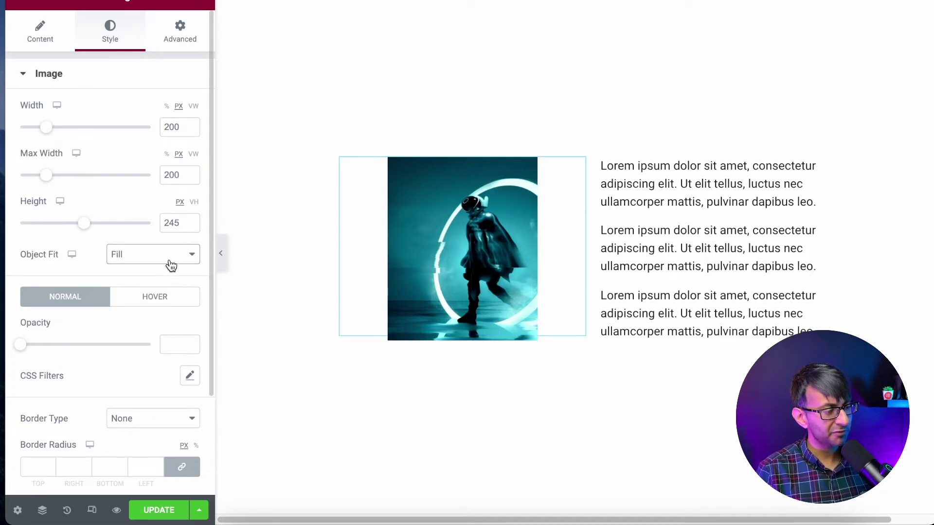
left_click(172, 263)
left_click(158, 307)
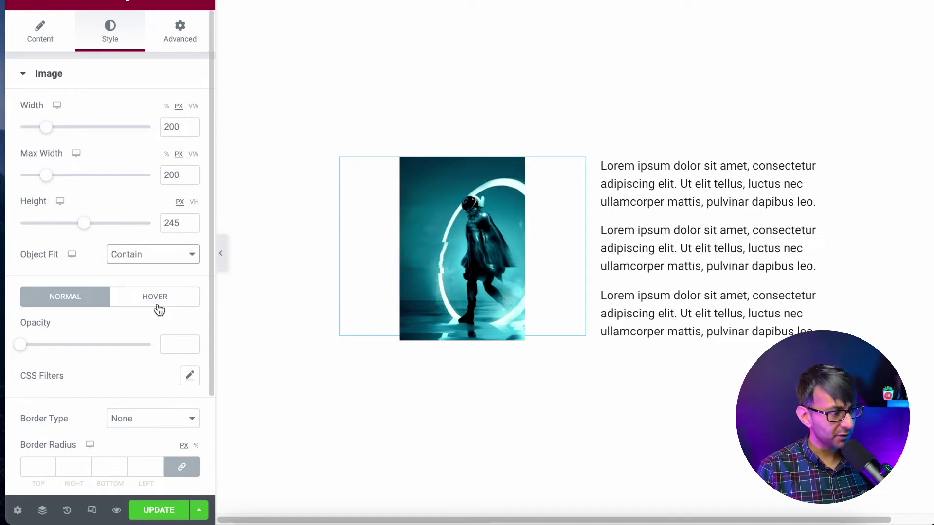
left_click(167, 254)
left_click(166, 293)
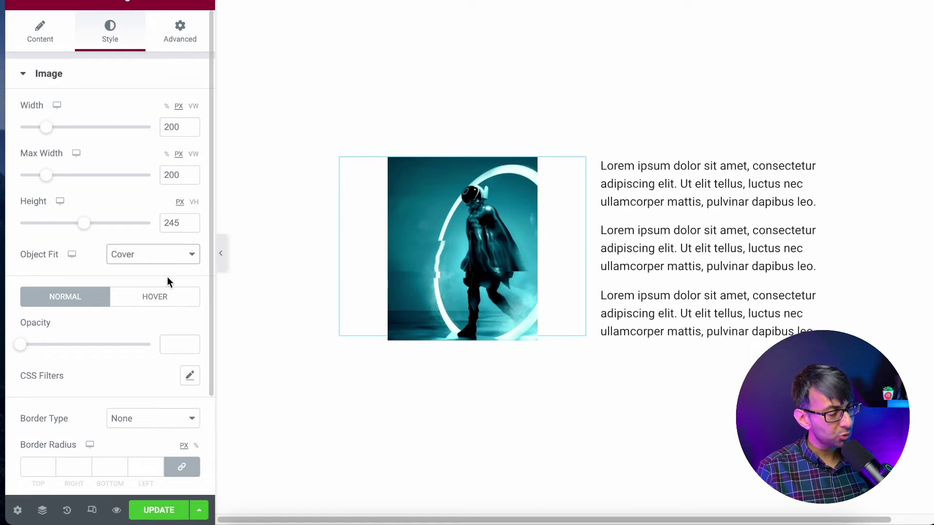
Compare the Cover-fitted image with and without its fixed height, ending with the height at 245 px.
left_click_drag(180, 222, 144, 223)
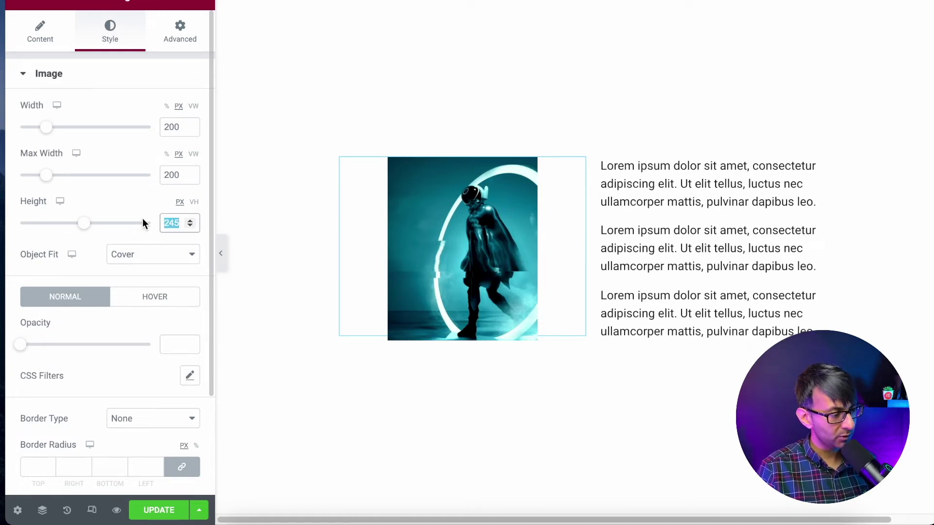
key("BackSpace")
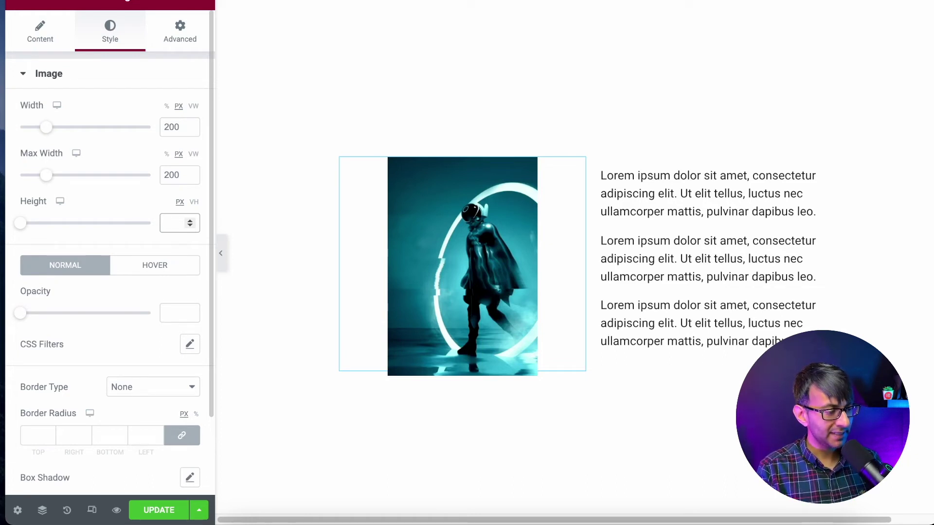
key("ctrl+z")
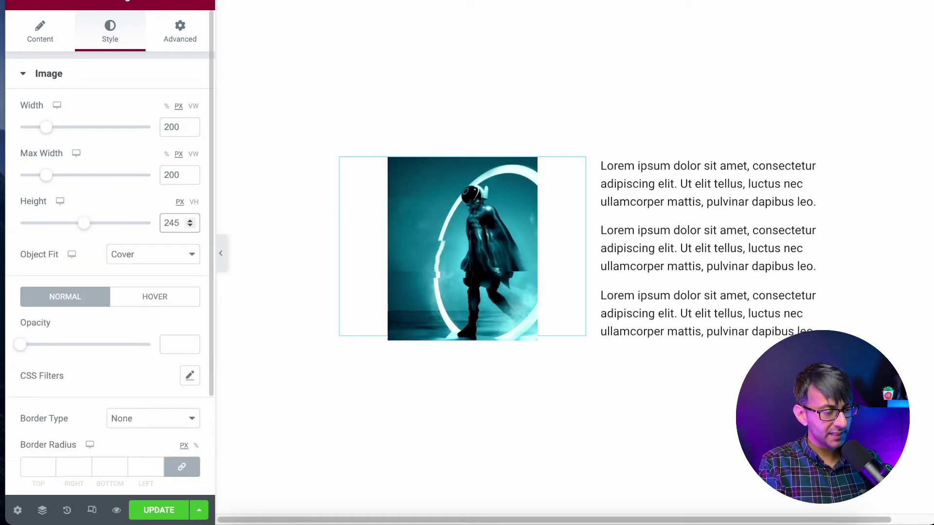
key("ctrl+shift+z")
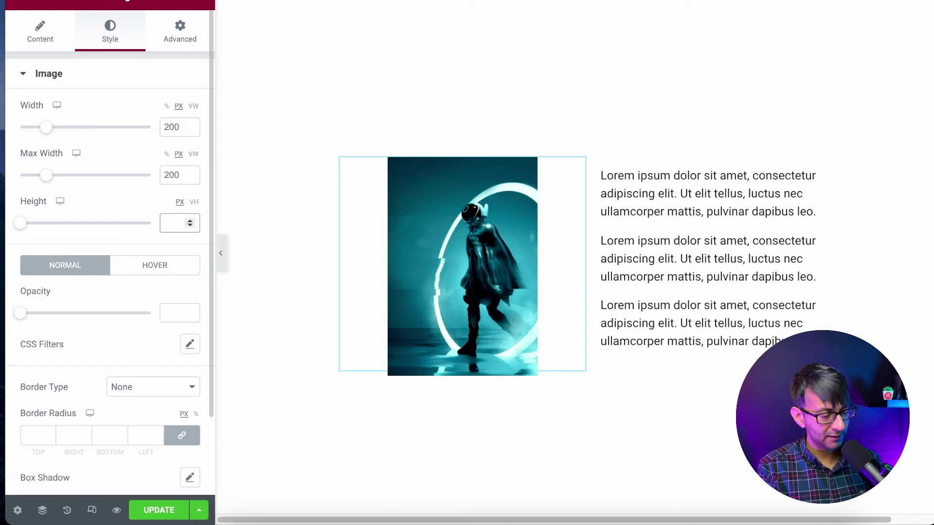
type("245")
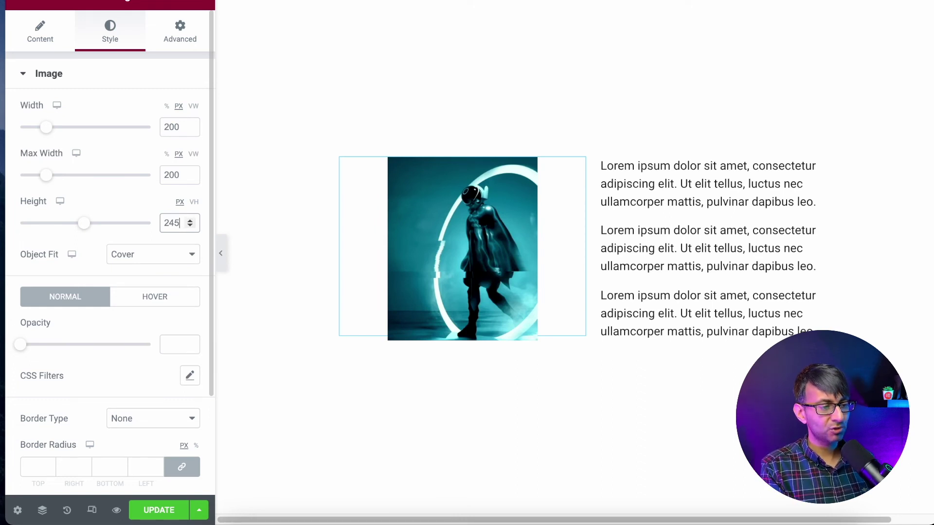
Hide the editing panel to view the image and text layout across the full page.
left_click(220, 254)
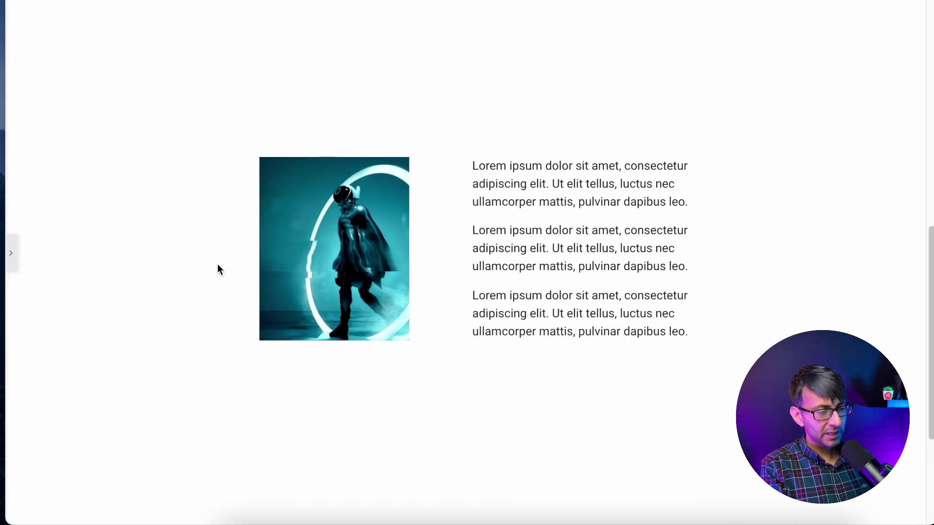